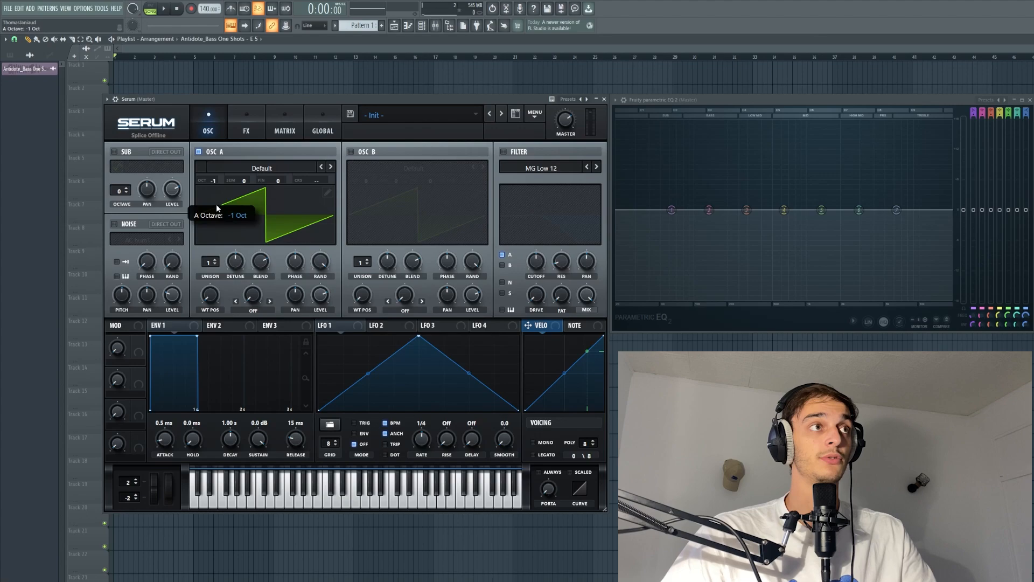
- Set Oscillator A's octave to -2, then enable Oscillator B and set its octave to -2 as well
left_click_drag(217, 207, 218, 214)
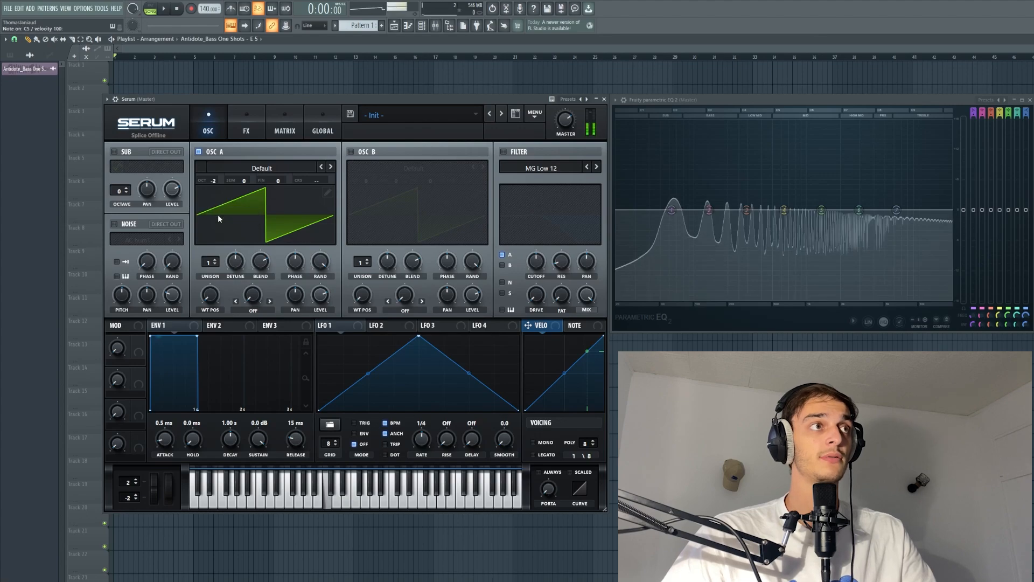
left_click(350, 152)
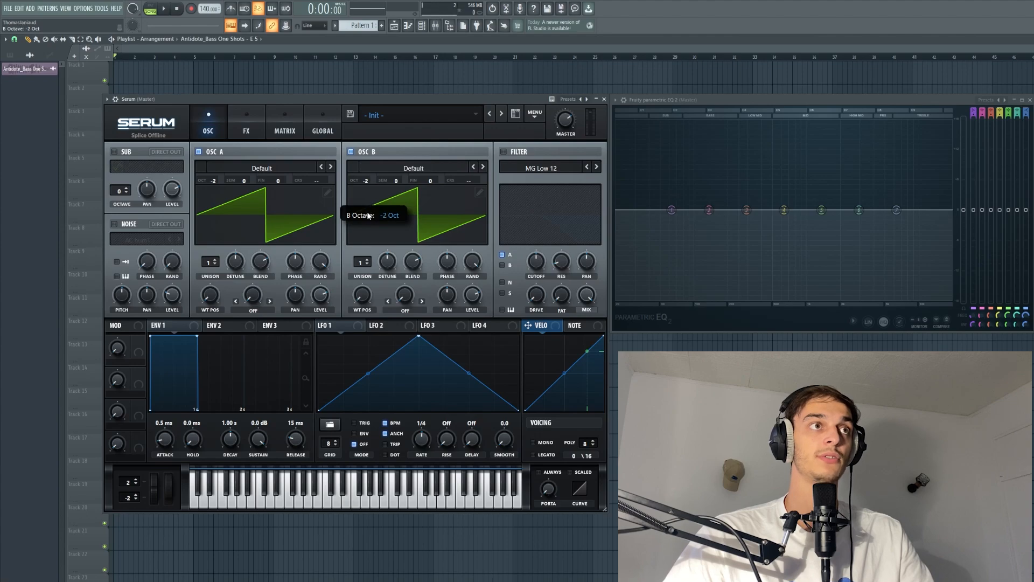
left_click_drag(369, 200, 368, 217)
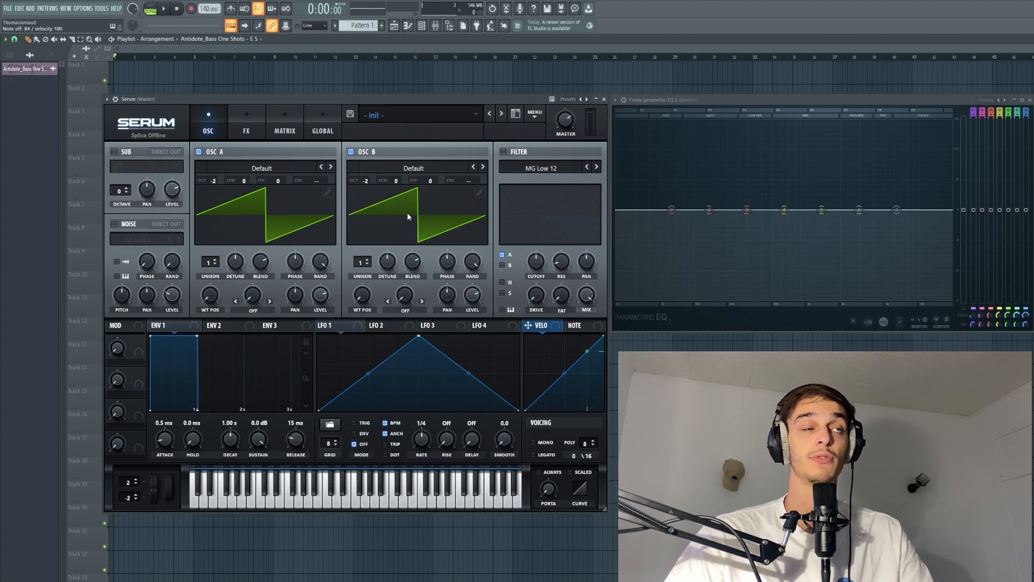
- Audition the sound while switching Oscillator B off and back on to compare
key("q")
left_click(351, 152)
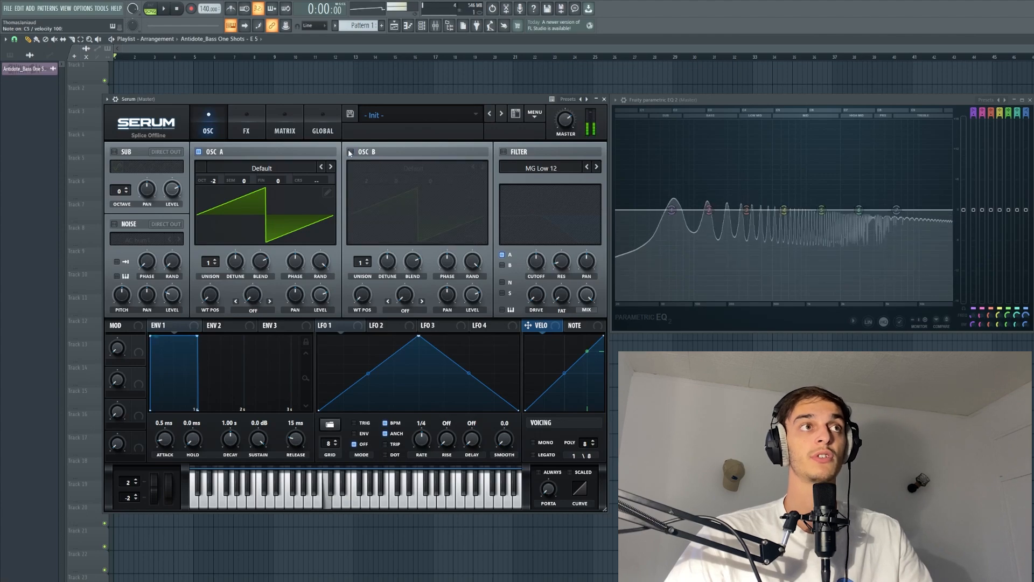
left_click(351, 152)
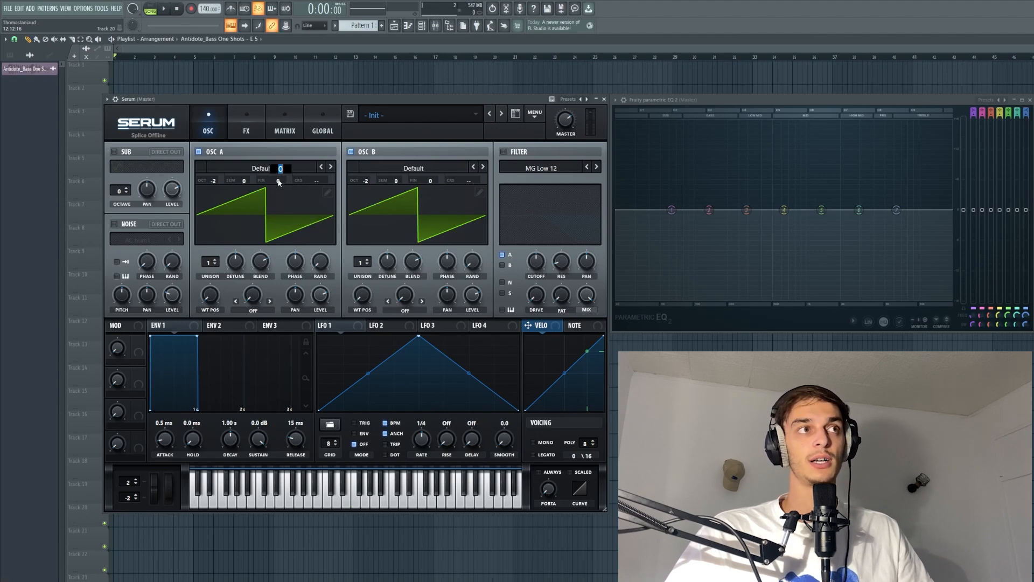
- Detune the oscillators' fine tuning to -20 and 20, switch voicing to Mono, and audition notes
type("-2")
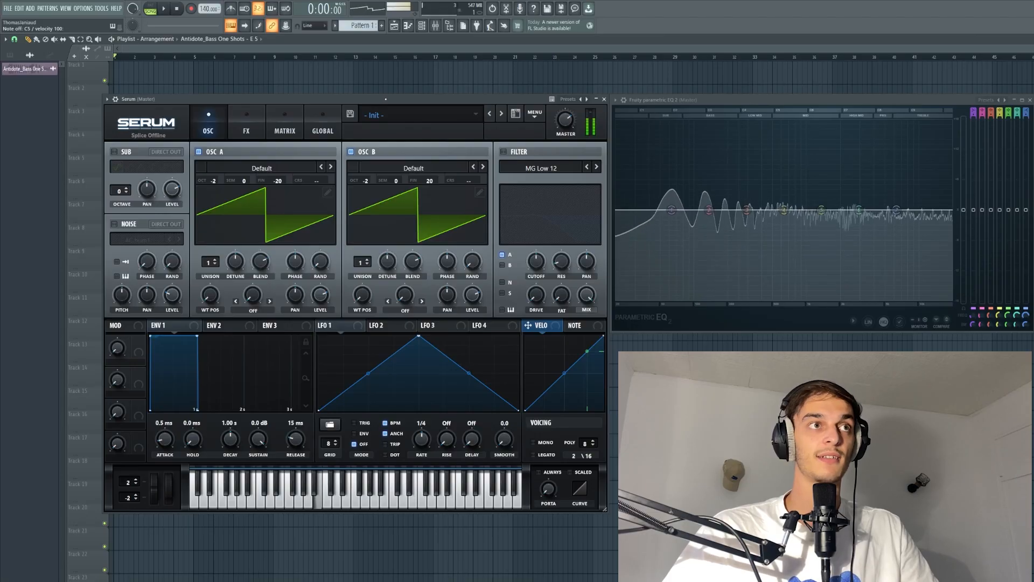
left_click(533, 442)
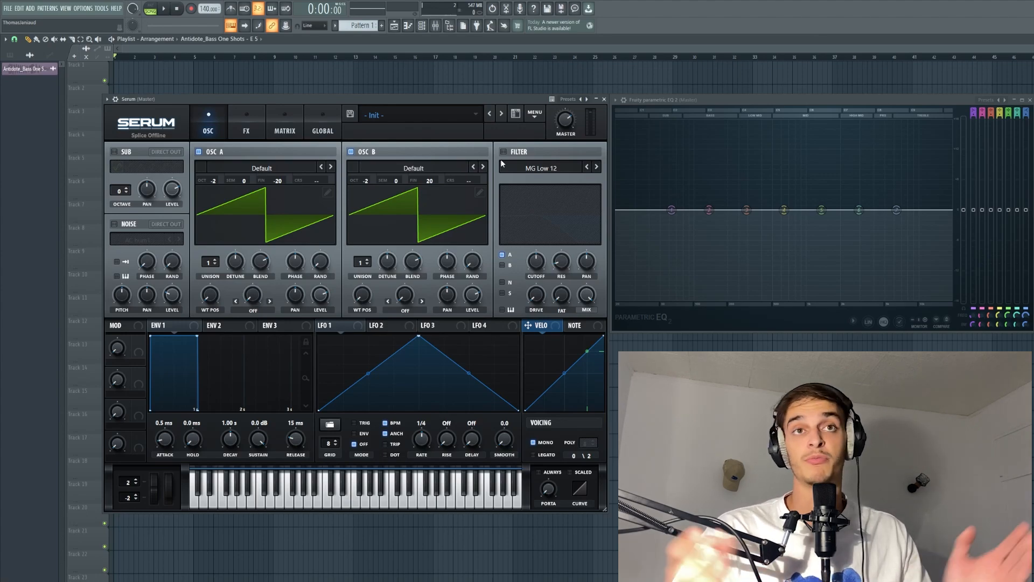
key("m")
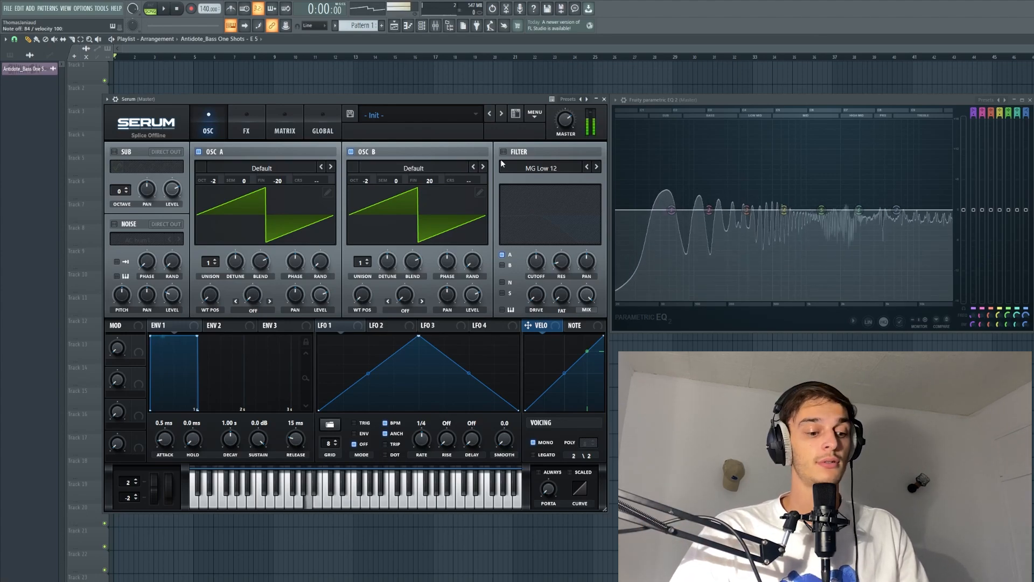
key("2")
key("u")
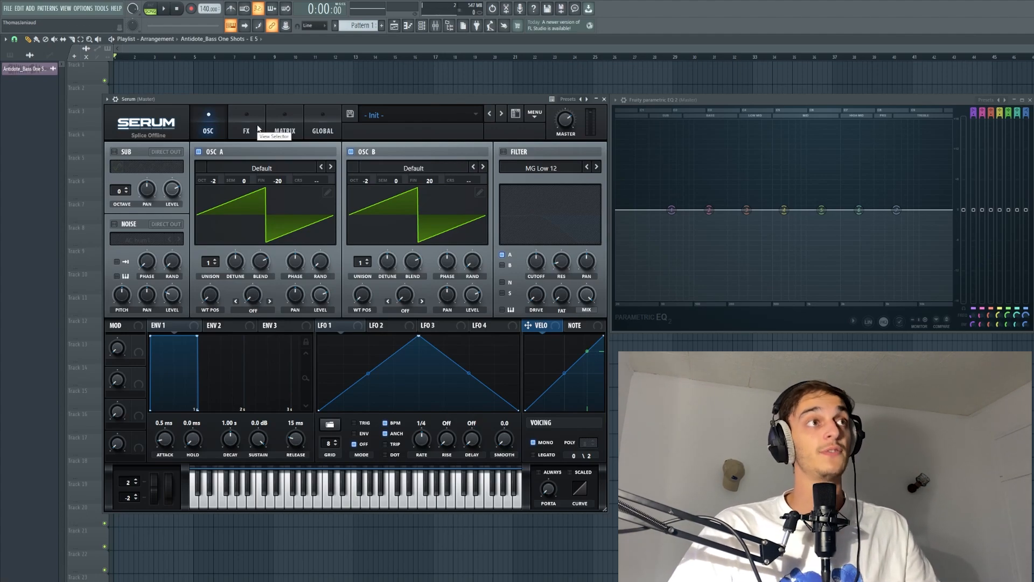
- Open the FX page, enable Hyper/Dimension, and adjust the Hyper detune amount
left_click(249, 130)
left_click(118, 154)
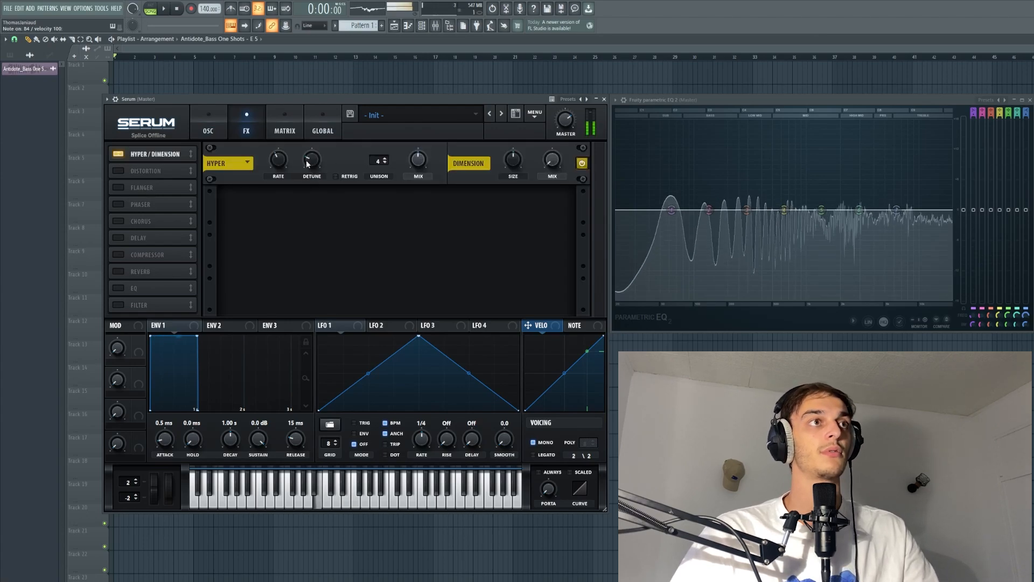
mouse_move(310, 163)
left_mouse_down()
mouse_move(315, 133)
mouse_move(315, 166)
left_mouse_up()
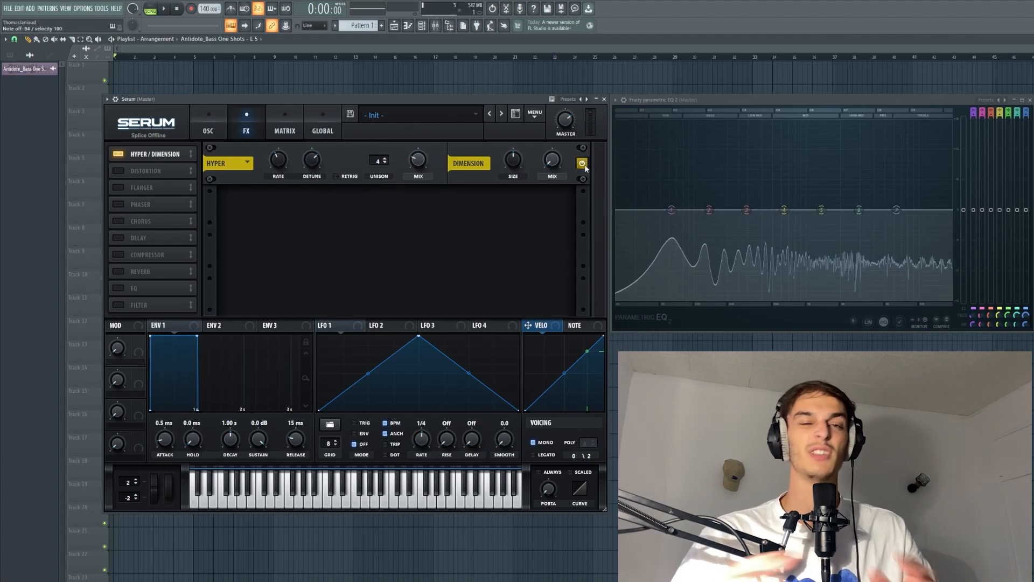
- Enable Distortion, choose the Zero-Square mode, and raise its drive while auditioning
left_click(117, 171)
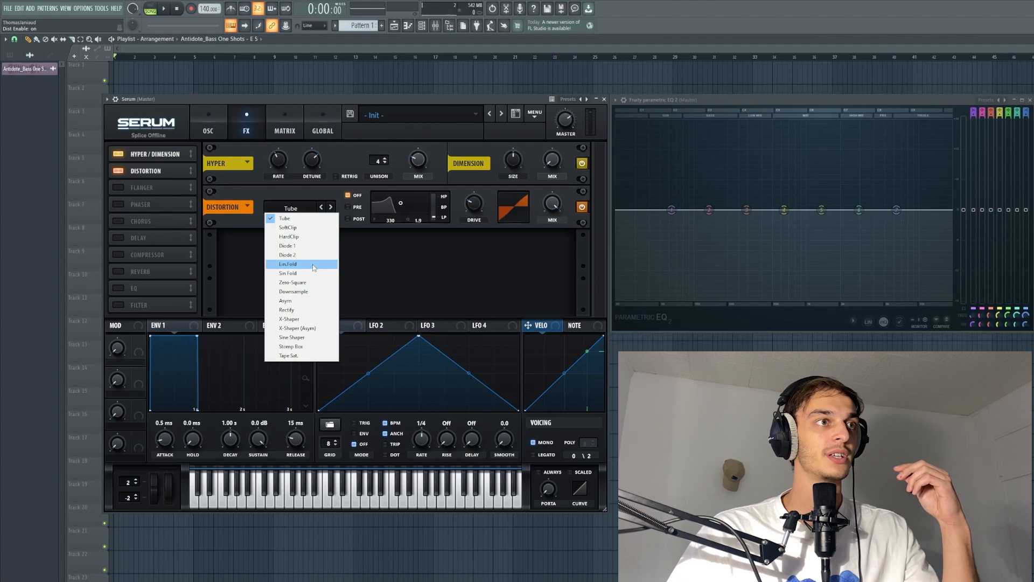
left_click(314, 285)
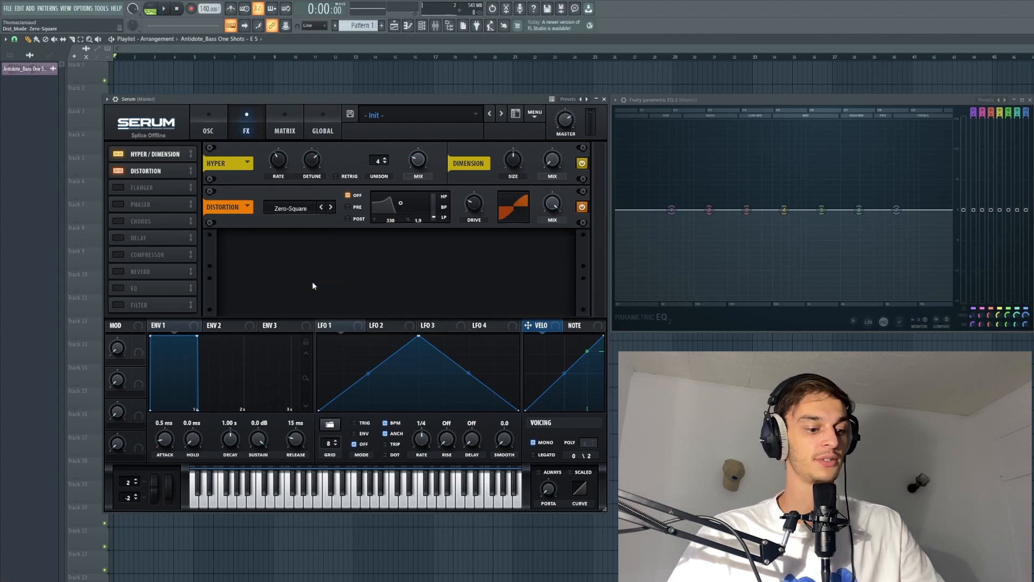
key("z")
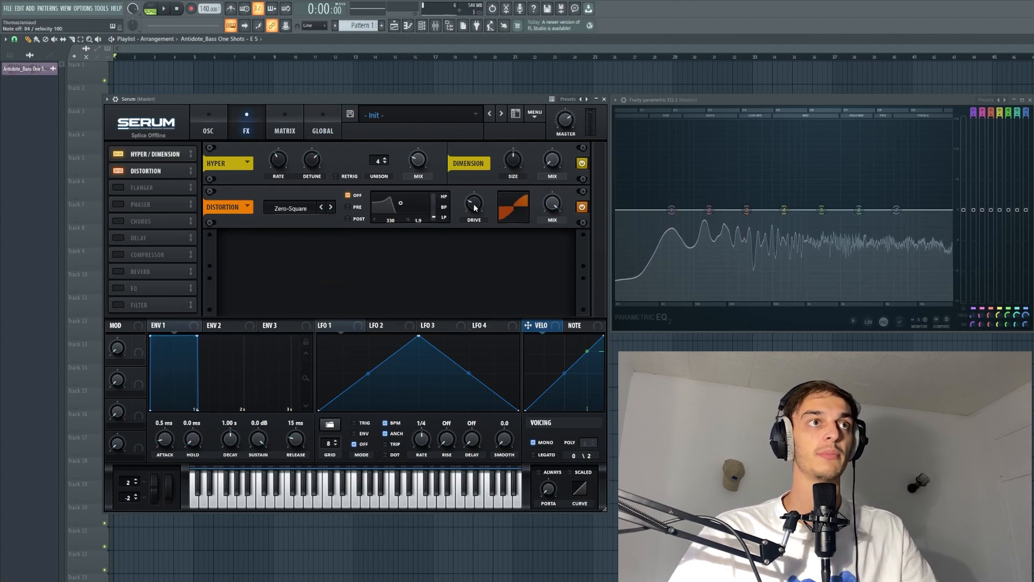
left_click_drag(474, 204, 478, 166)
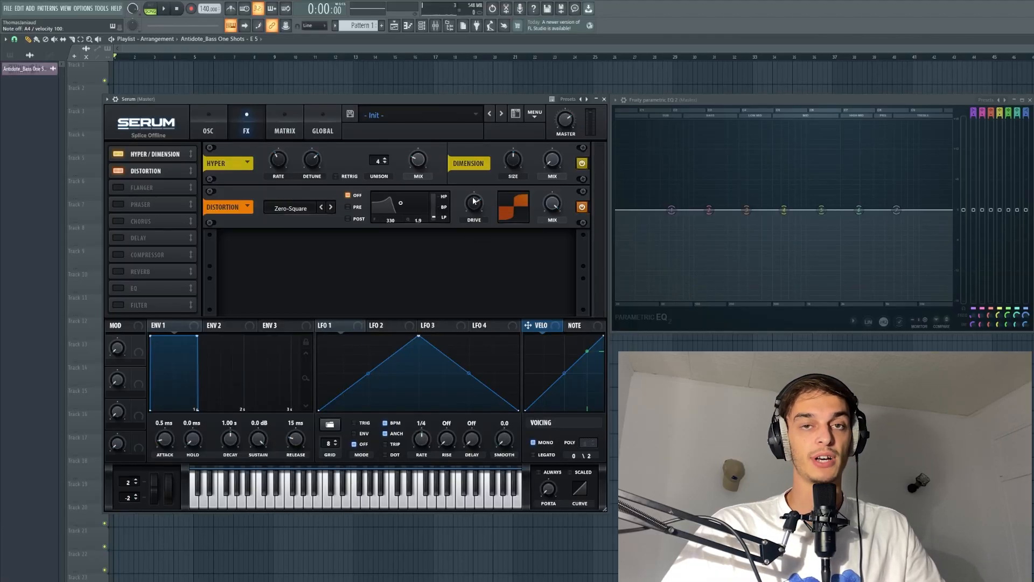
left_click_drag(473, 207, 469, 205)
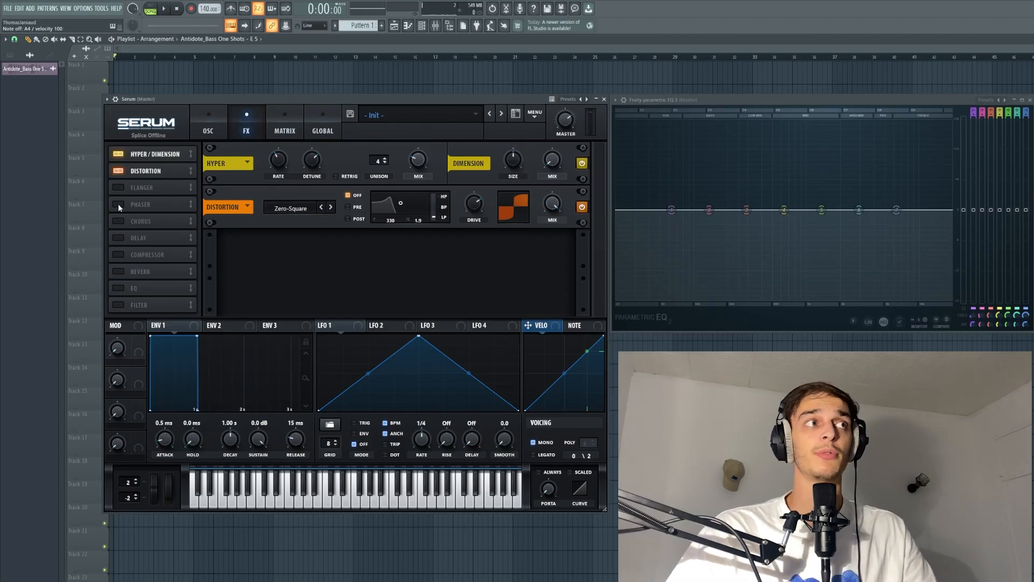
- Enable the Phaser, lower its frequency, and reduce its mix
left_click(118, 204)
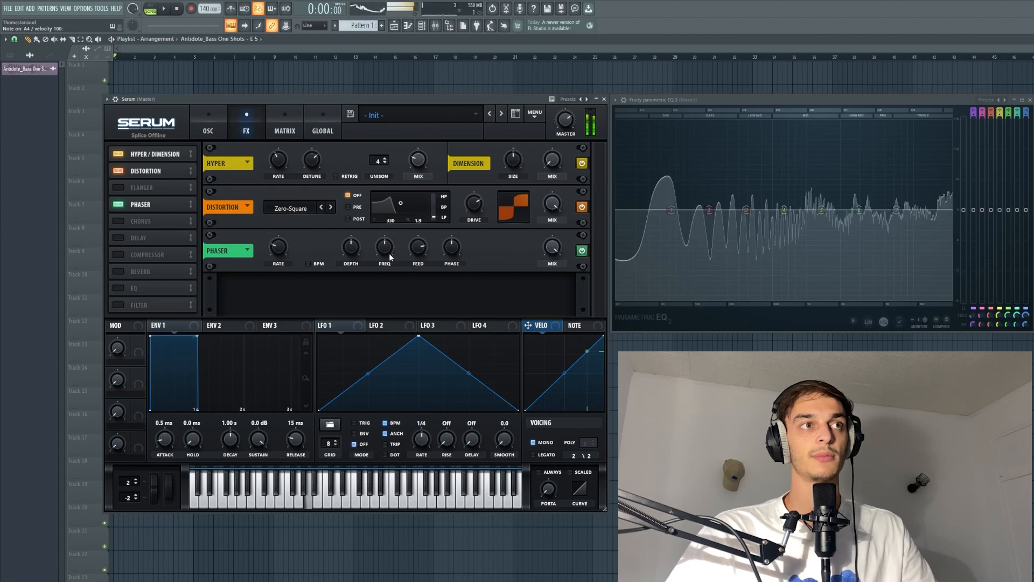
left_click_drag(386, 246, 384, 258)
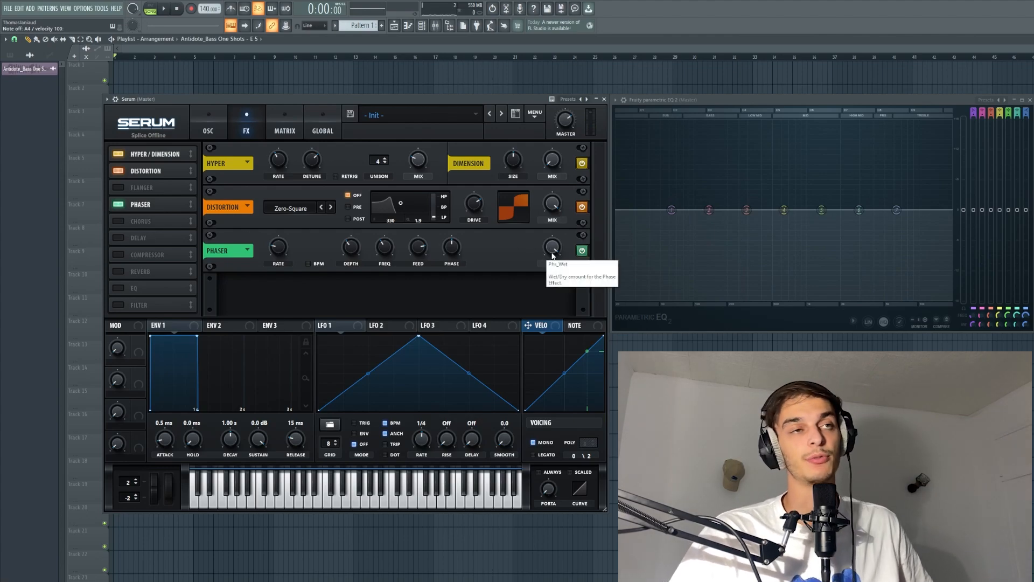
left_click_drag(555, 248, 538, 296)
key("m")
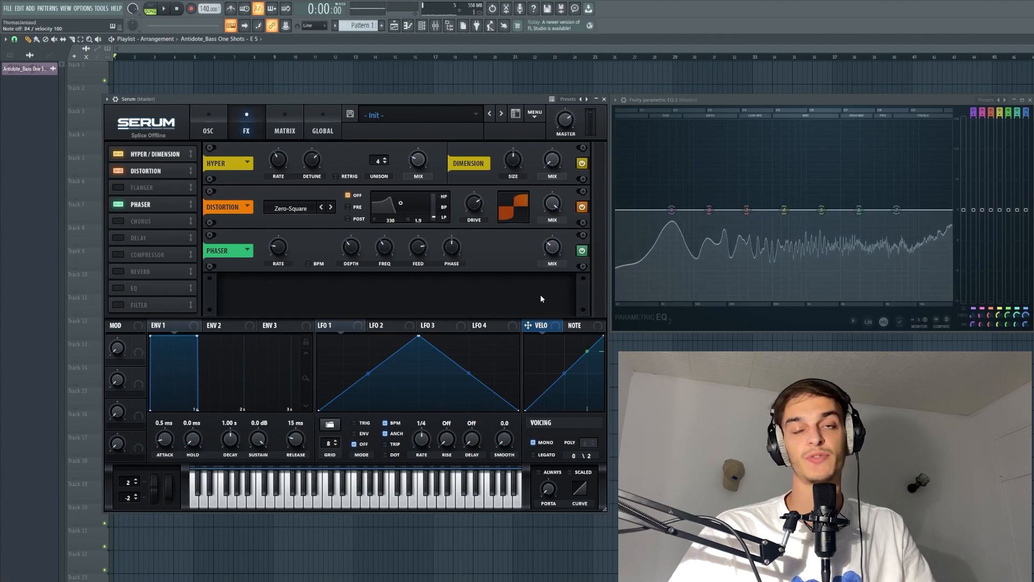
- Enable Chorus and move the Flanger slot below it in the effects chain
left_click(118, 221)
key("m")
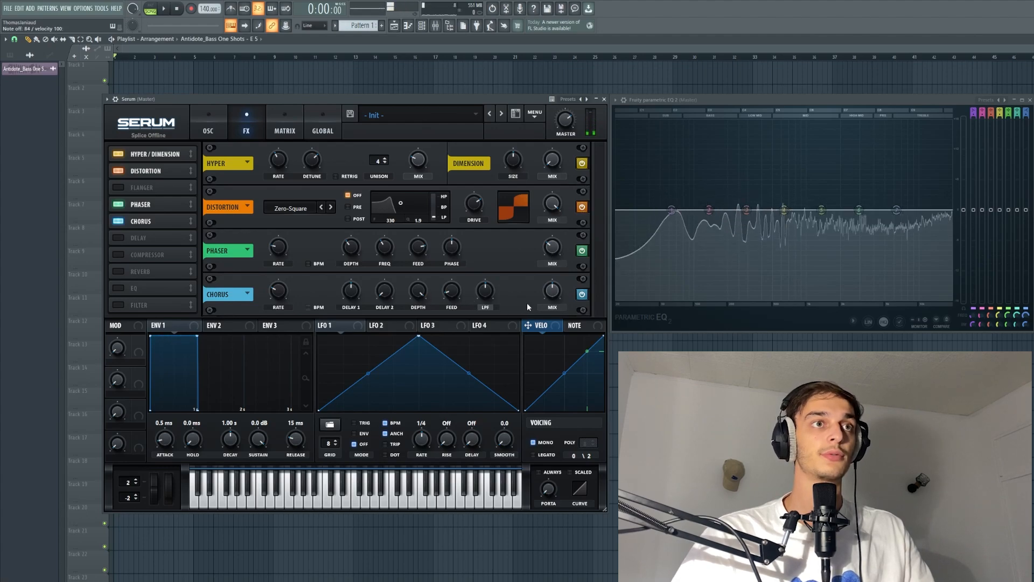
left_click_drag(141, 188, 149, 215)
- Enable the Compressor and adjust its multiband levels while auditioning the bass
left_click(118, 254)
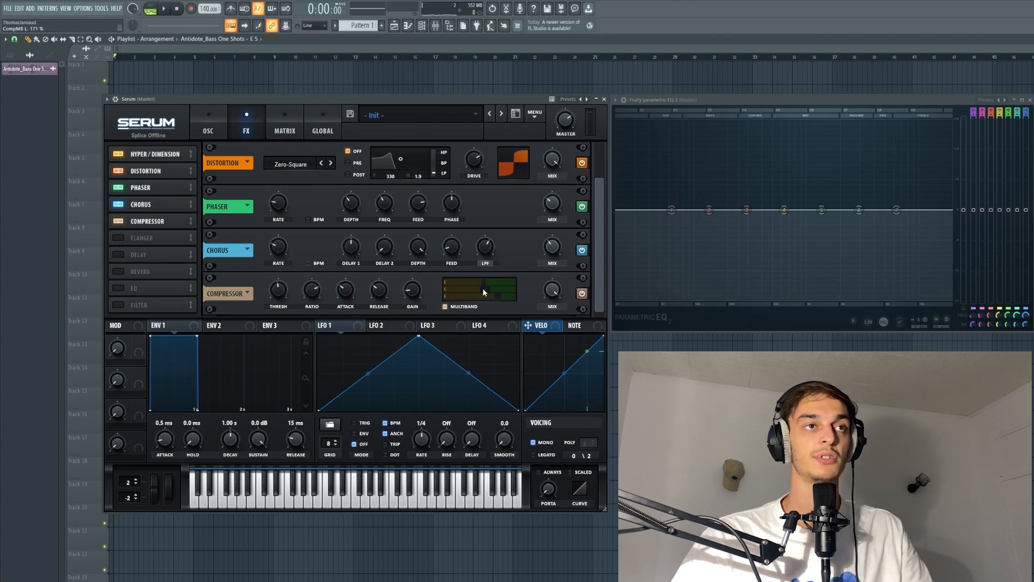
left_click_drag(483, 289, 497, 285)
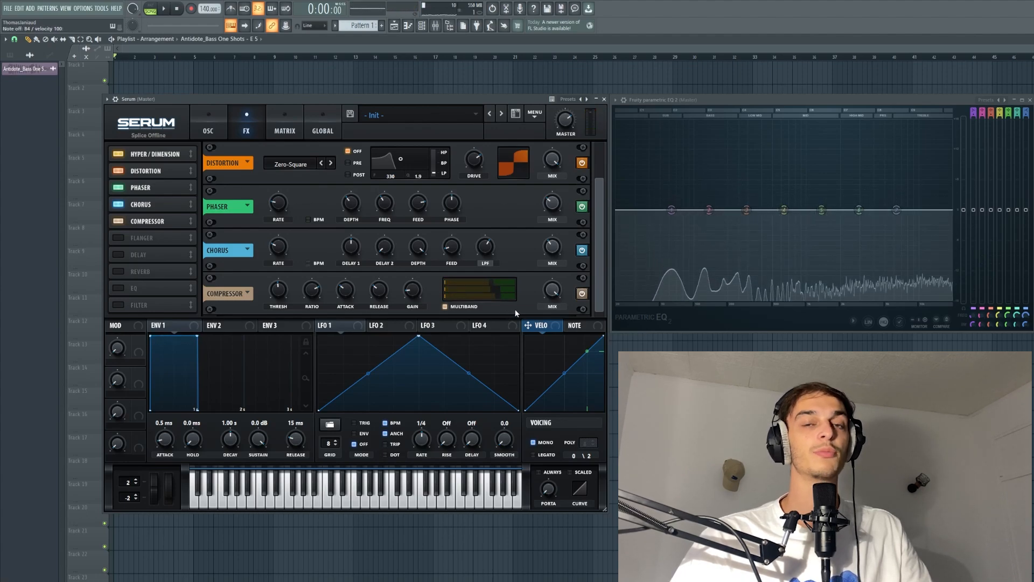
key("m")
left_click(581, 298)
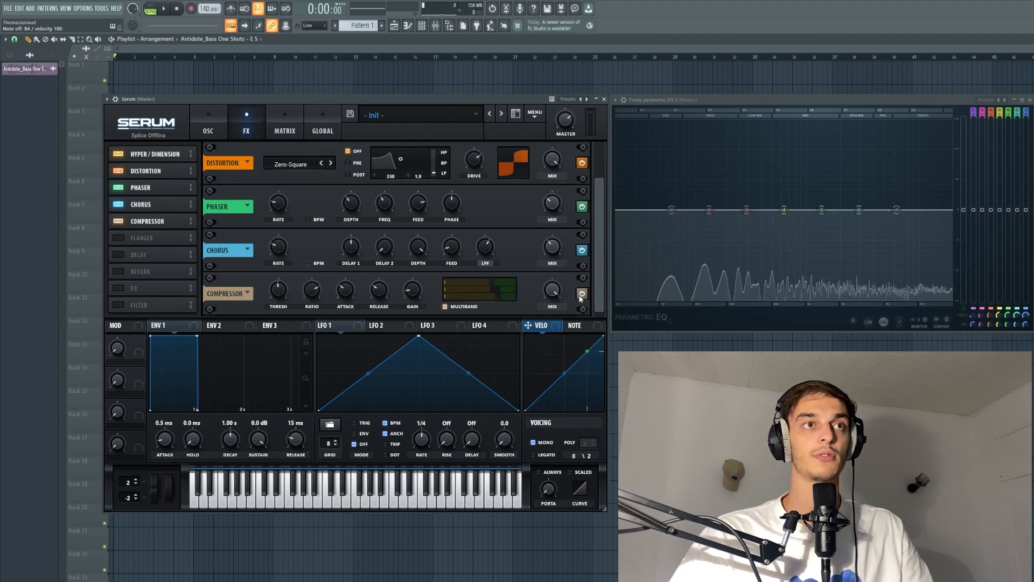
key("m")
left_click_drag(502, 280, 498, 284)
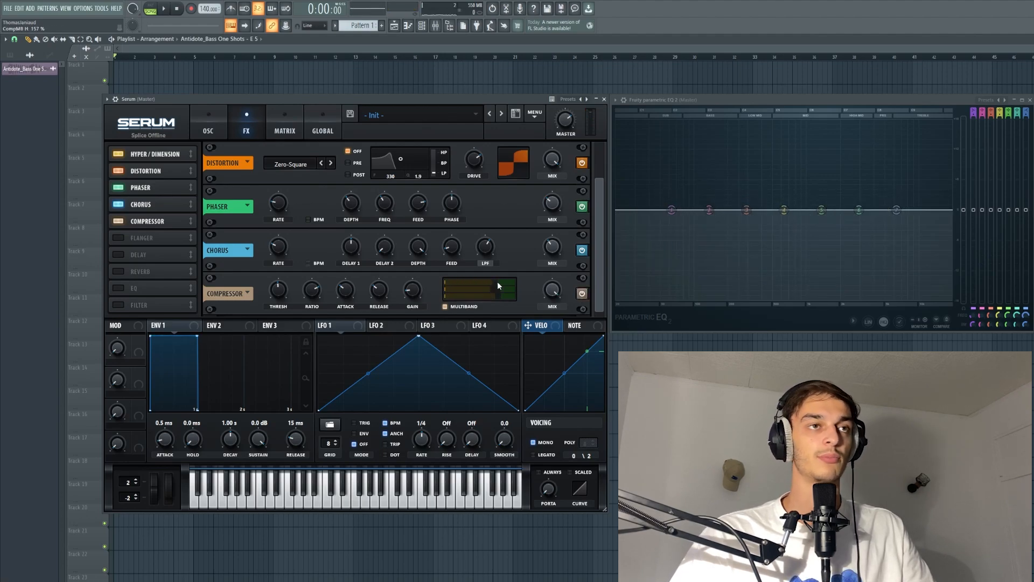
- Enable the EQ, switch its high band to a peak shape, and adjust that band's frequency
left_click(118, 254)
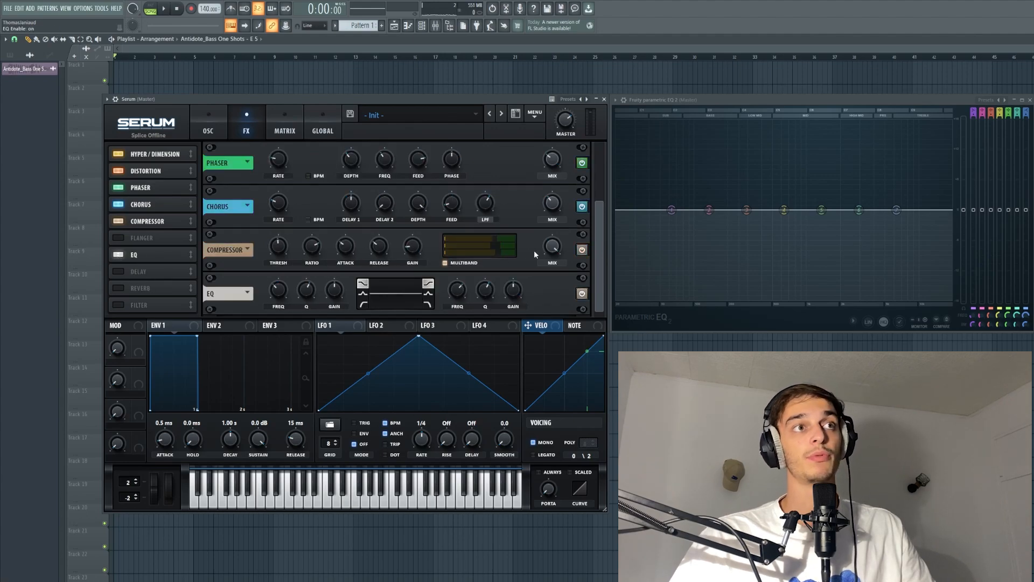
left_click(428, 294)
key("m")
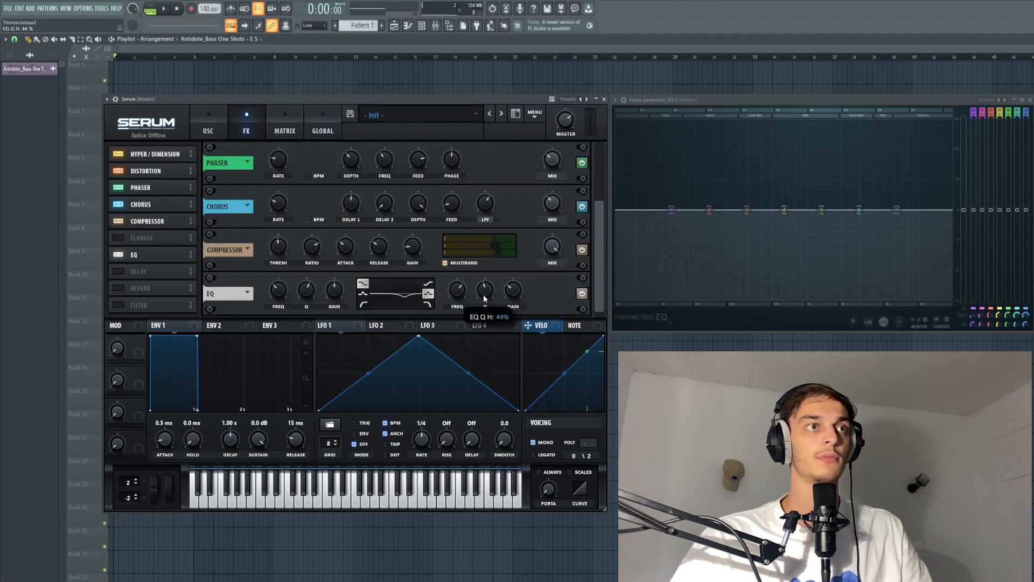
key("m")
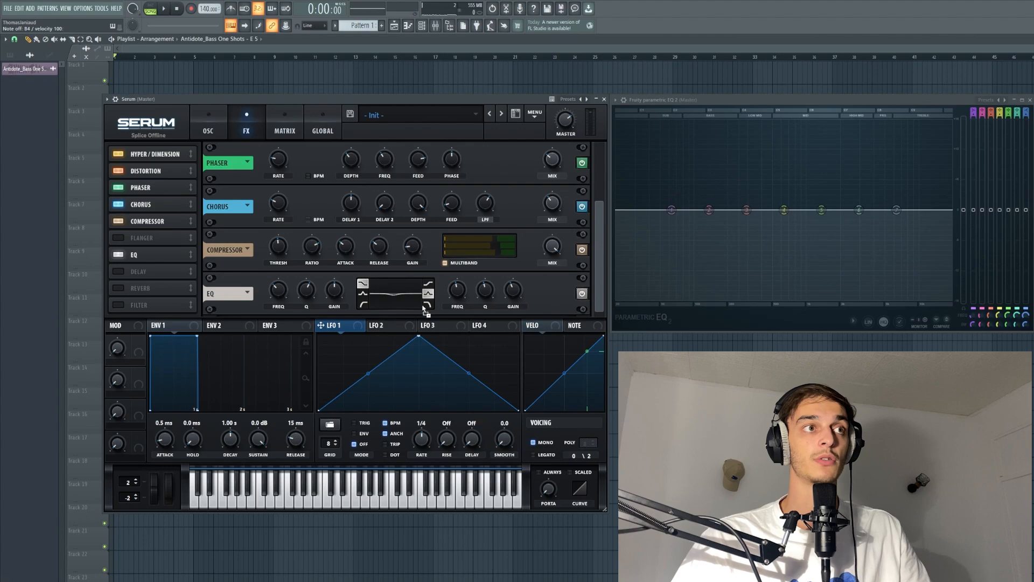
key("c")
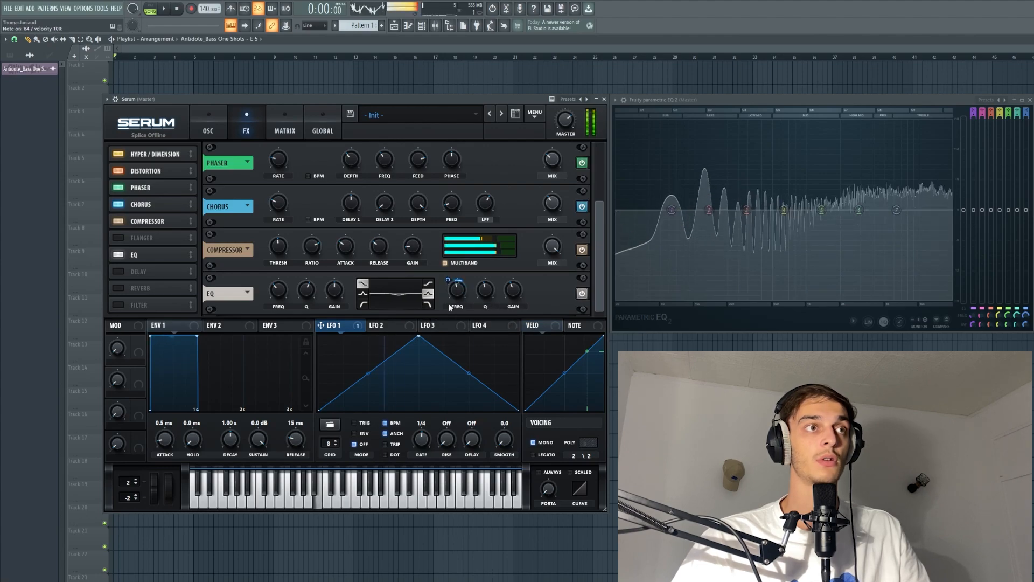
left_click_drag(447, 280, 448, 276)
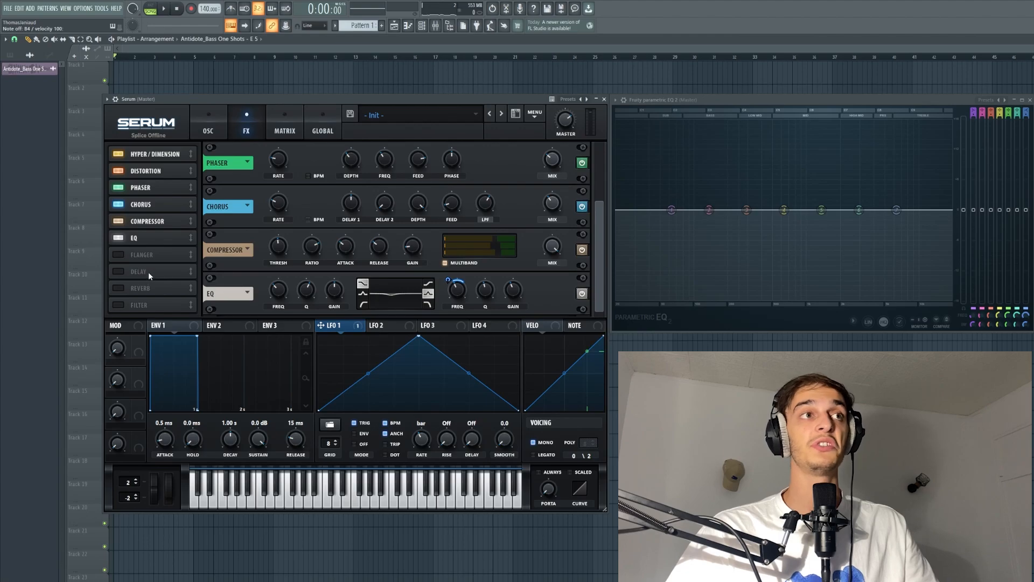
- Enable the FX Filter, raise its cutoff to about 1899 Hz and its drive, and reshape the EQ curve
left_click(139, 305)
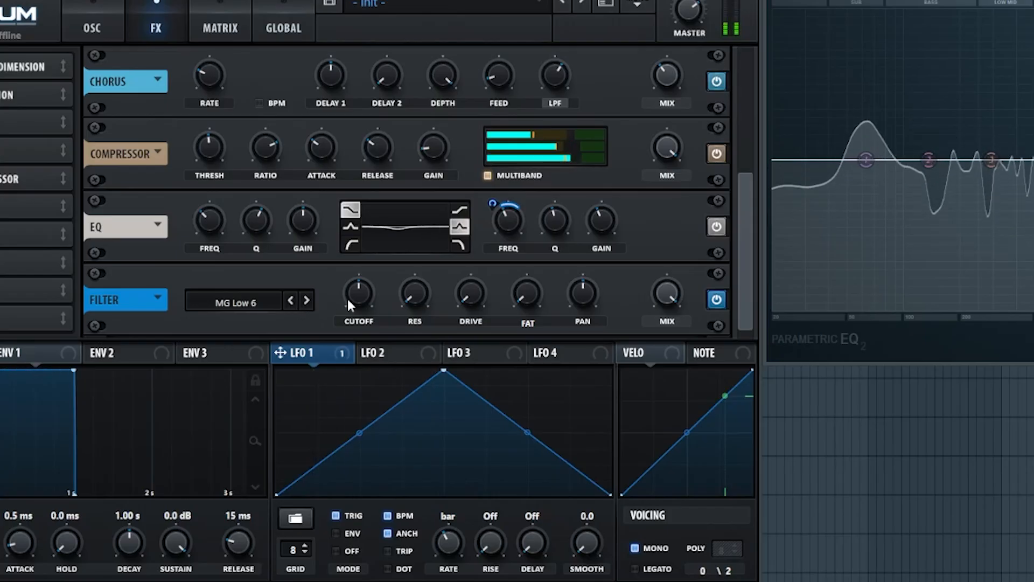
left_click_drag(347, 296, 360, 234)
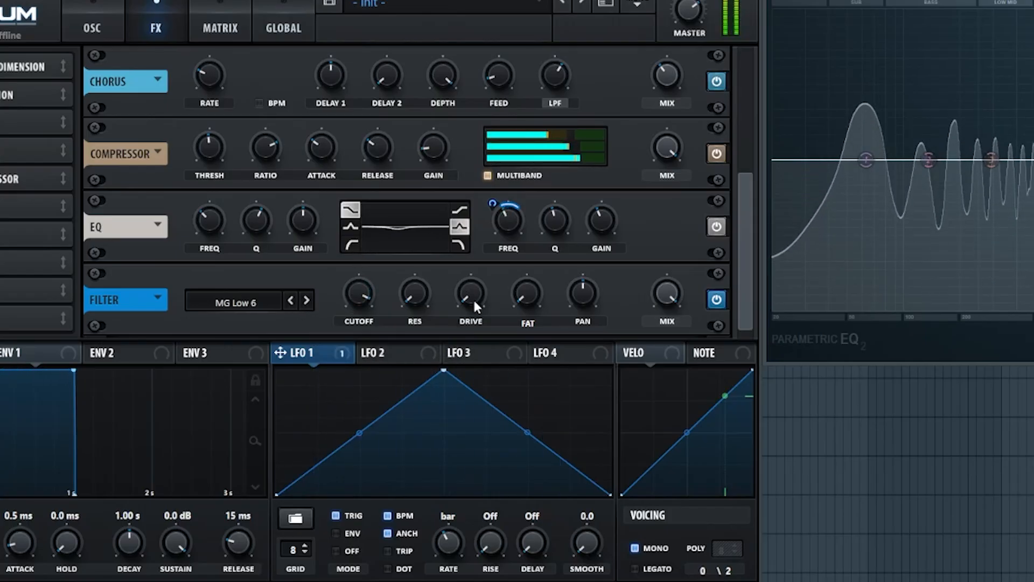
left_click_drag(473, 299, 472, 295)
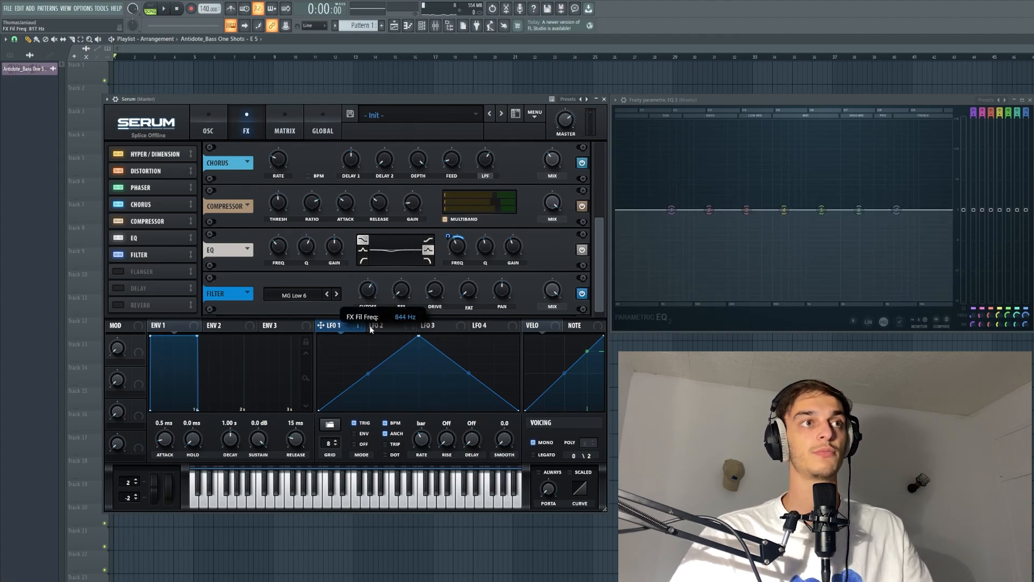
left_click_drag(370, 329, 375, 254)
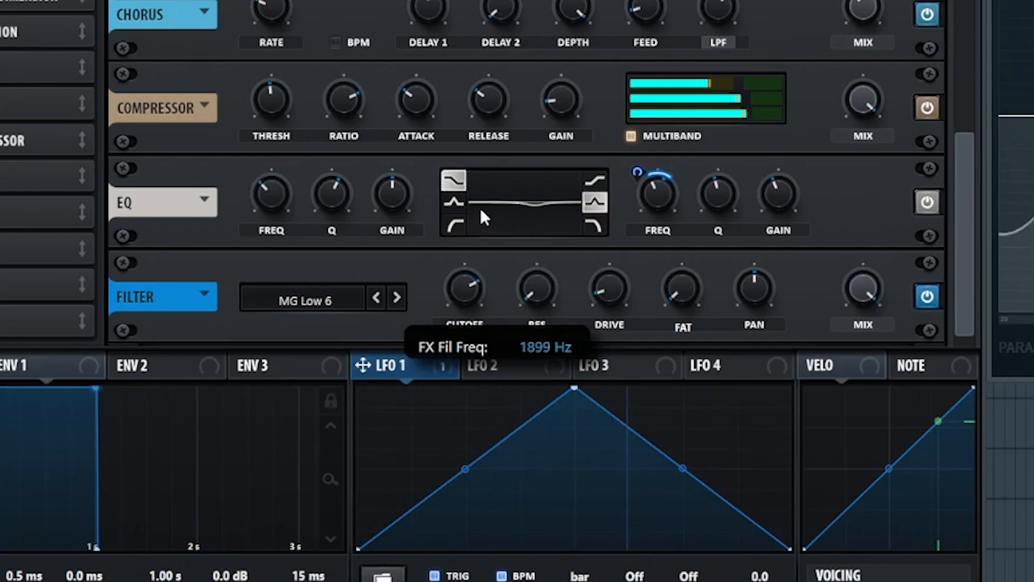
left_click_drag(480, 208, 487, 175)
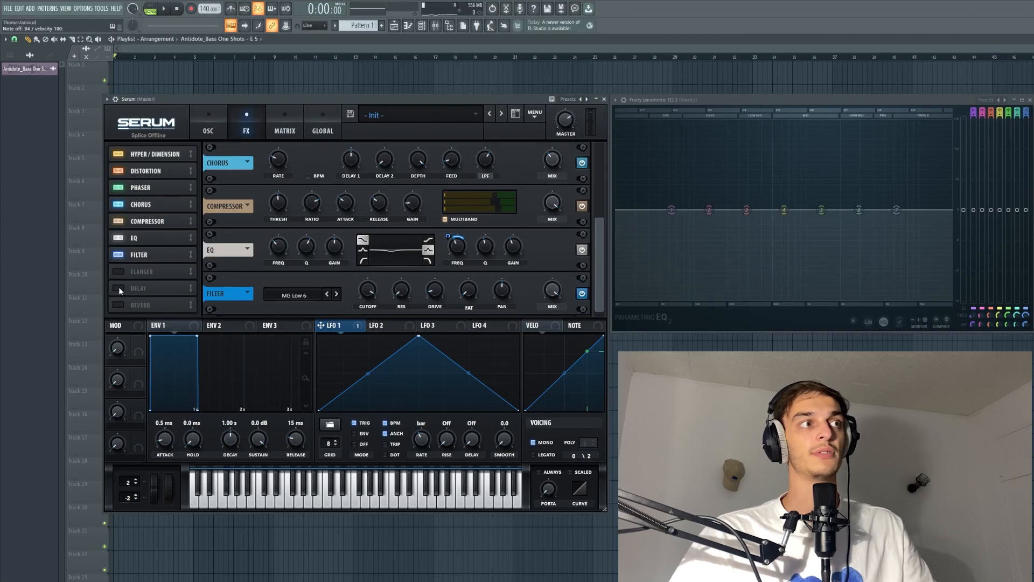
- Enable Delay and set its right delay time to 1/2
left_click(118, 288)
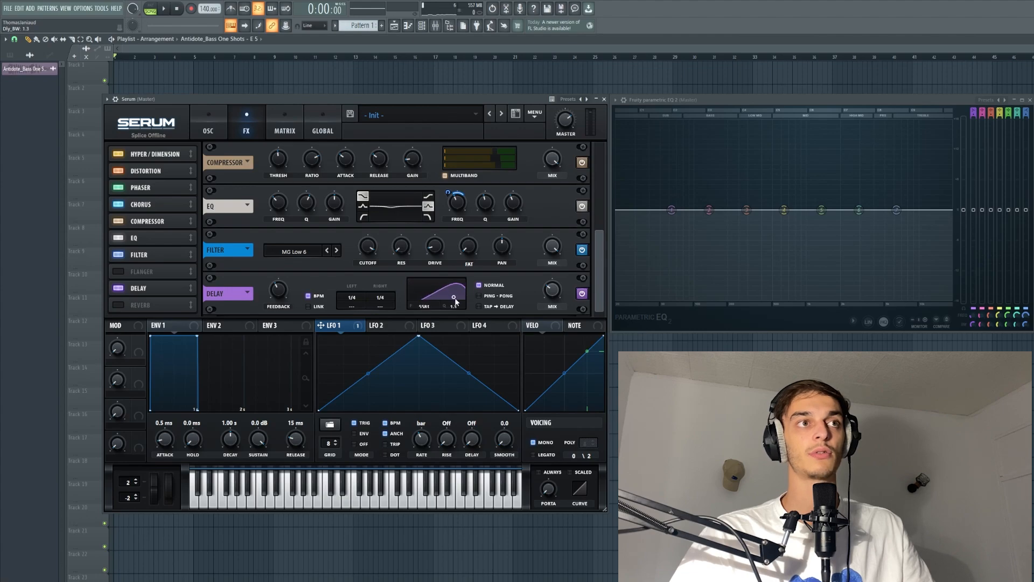
left_click_drag(461, 299, 462, 301)
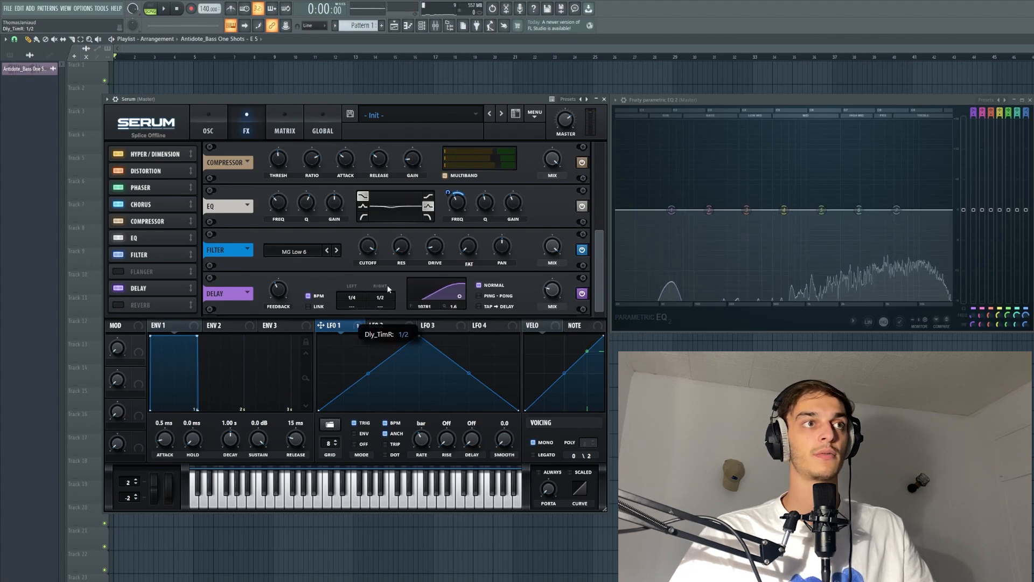
- Set the Delay time to 1/8 and lower the delay mix to about 9%
left_click_drag(383, 297, 358, 312)
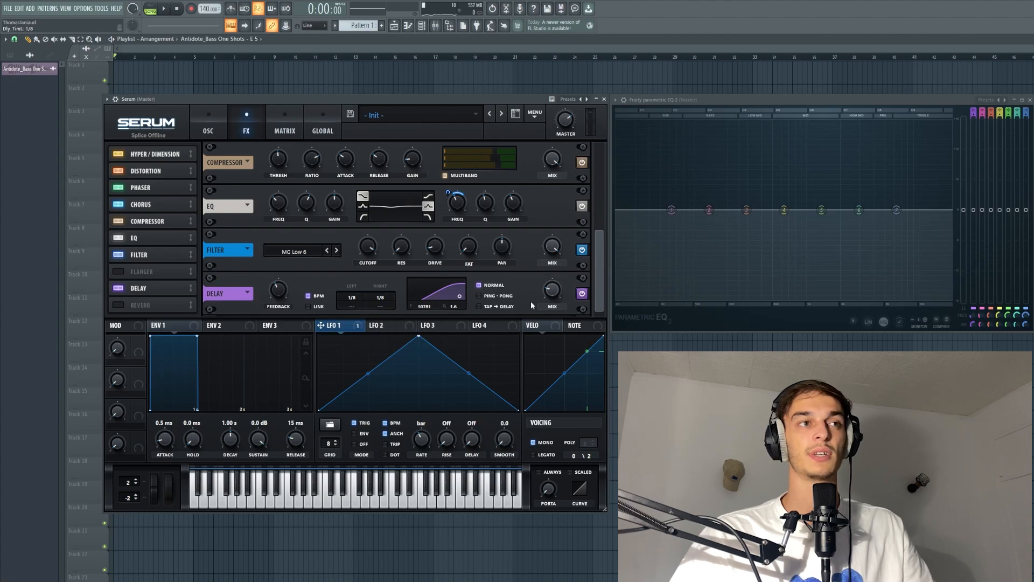
left_click_drag(555, 302, 554, 308)
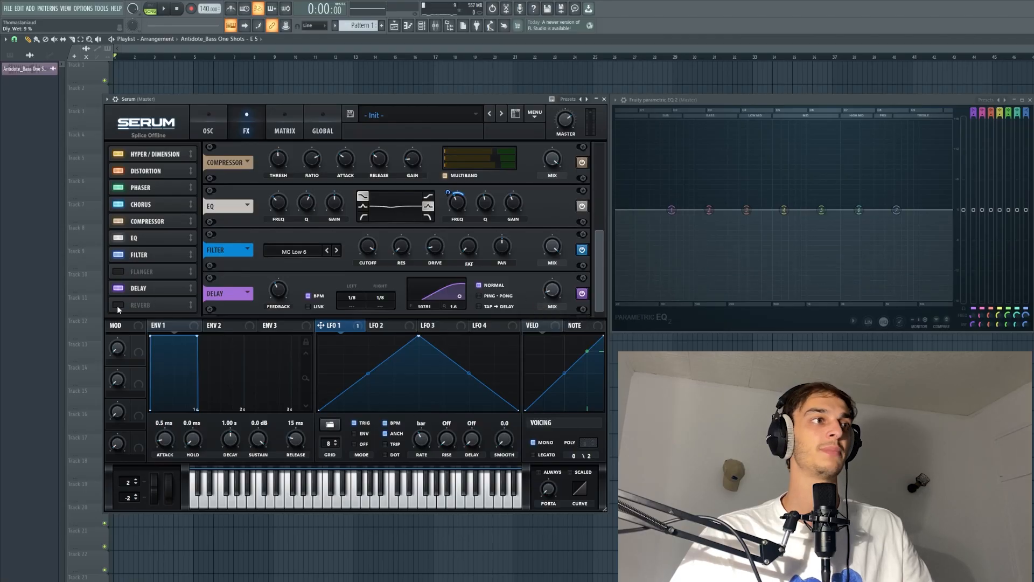
- Enable the Reverb effect and raise its mix
left_click(119, 305)
left_click_drag(552, 300, 555, 289)
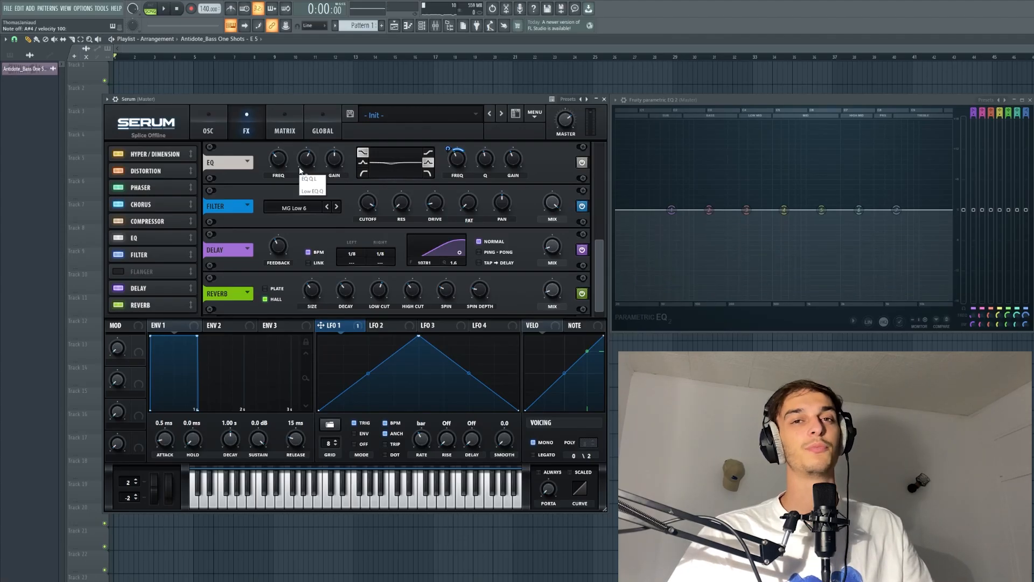
scroll(593, 259, "up", 1)
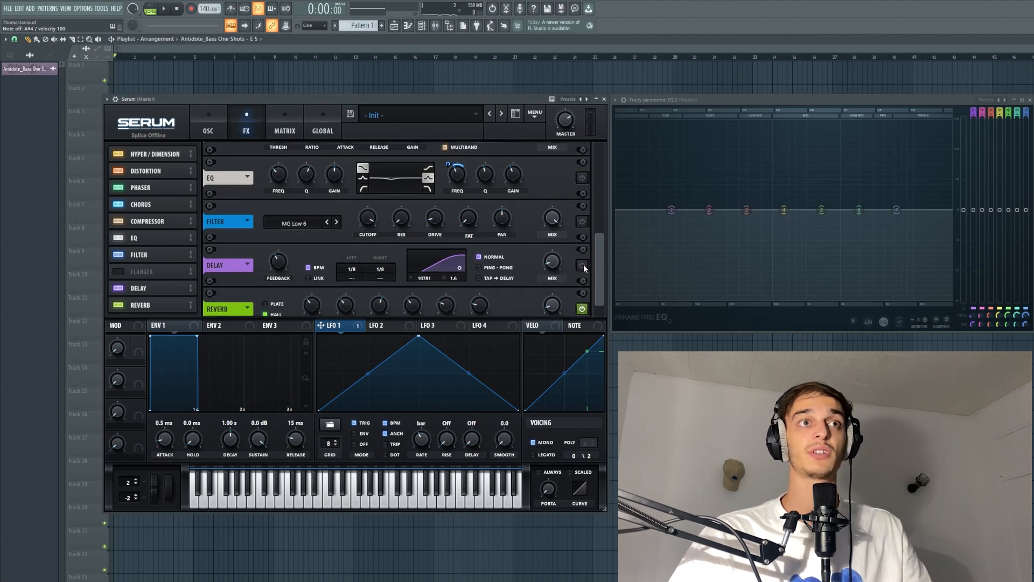
scroll(584, 312, "down", 1)
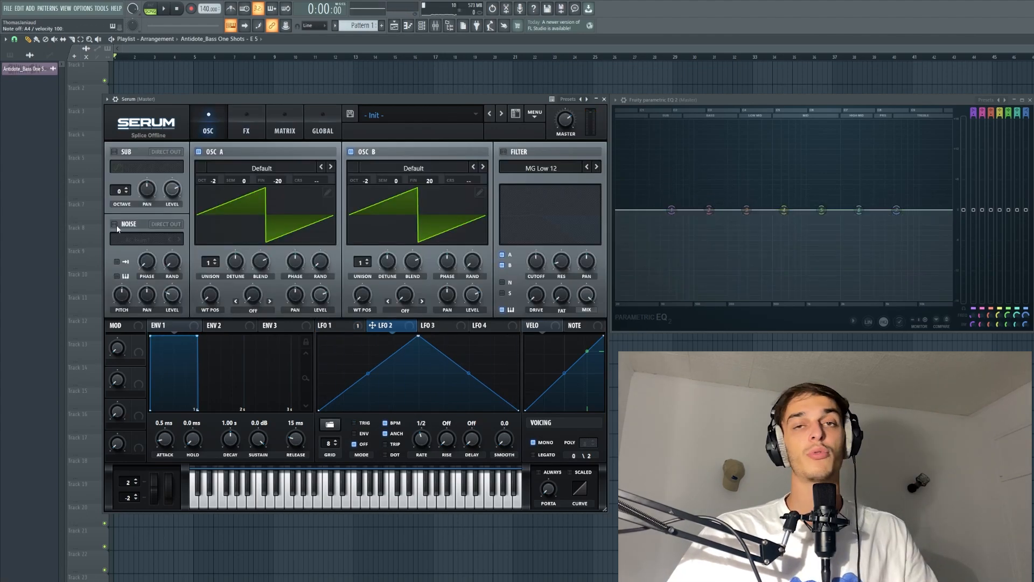
- Enable the Noise oscillator and raise its level
left_click(115, 224)
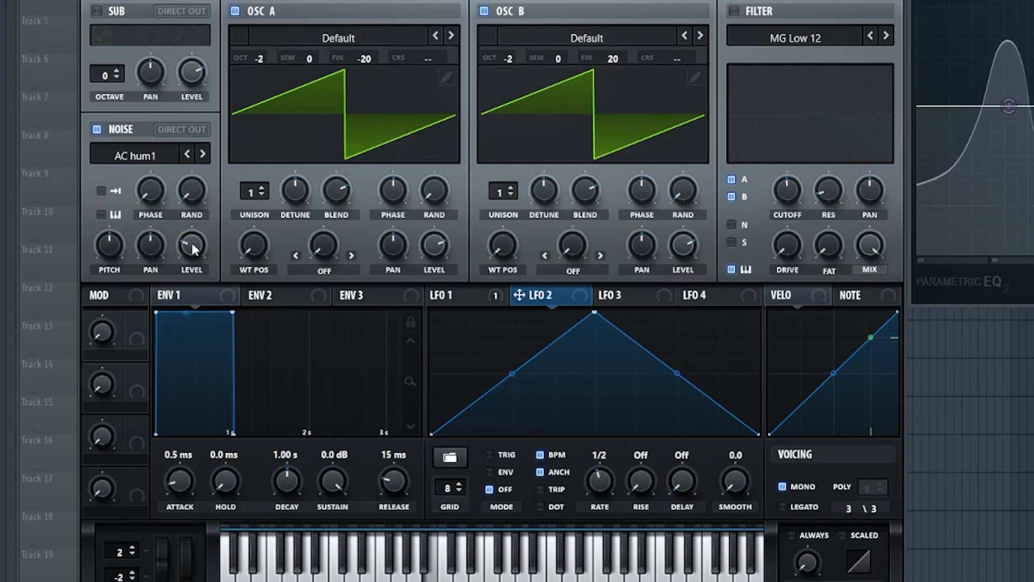
left_click_drag(344, 345, 343, 316)
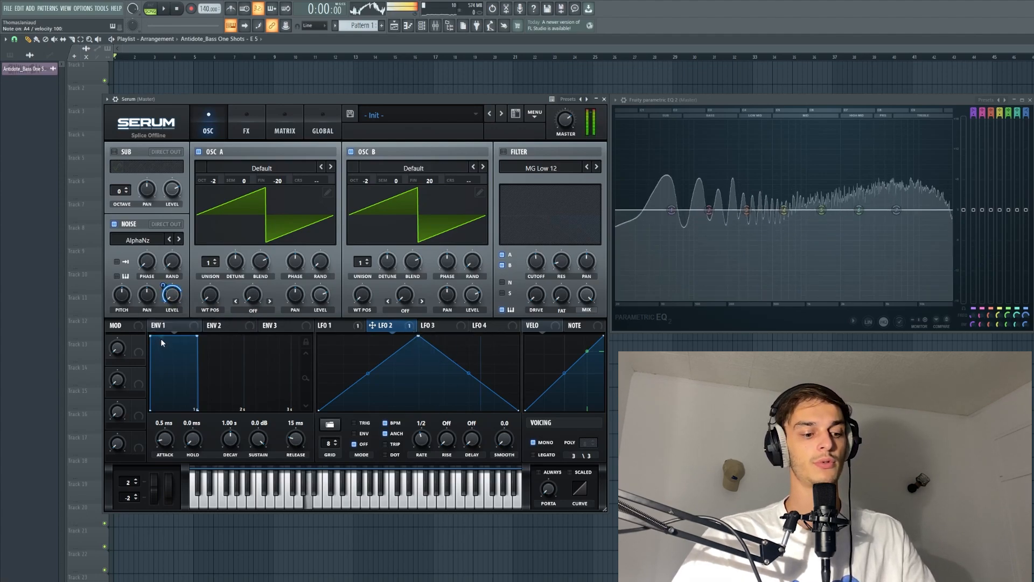
- Set LFO 2's modulation amount on the noise level to about 31 and its rate to 1/8
left_click_drag(163, 285, 161, 294)
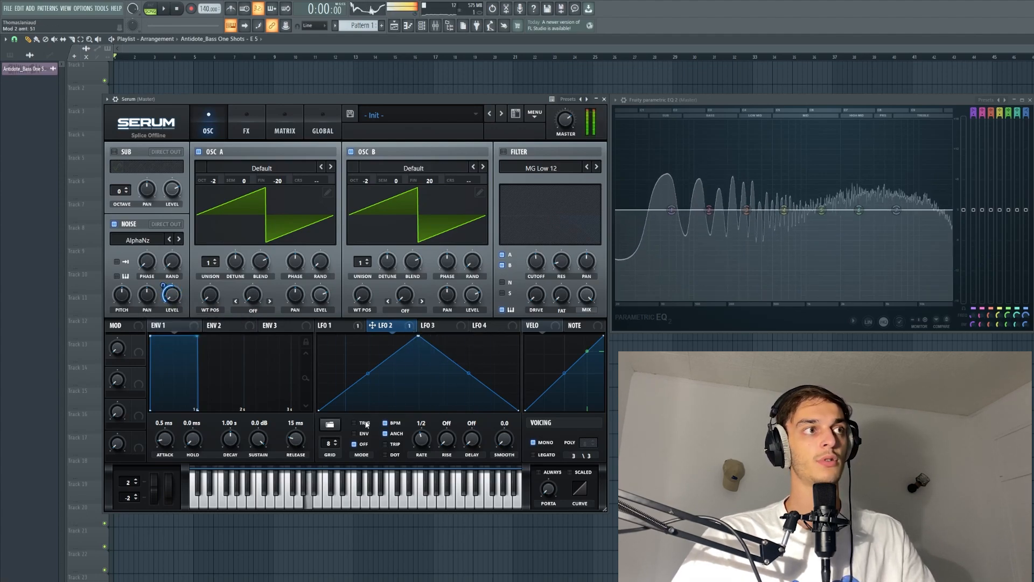
left_click_drag(422, 440, 421, 435)
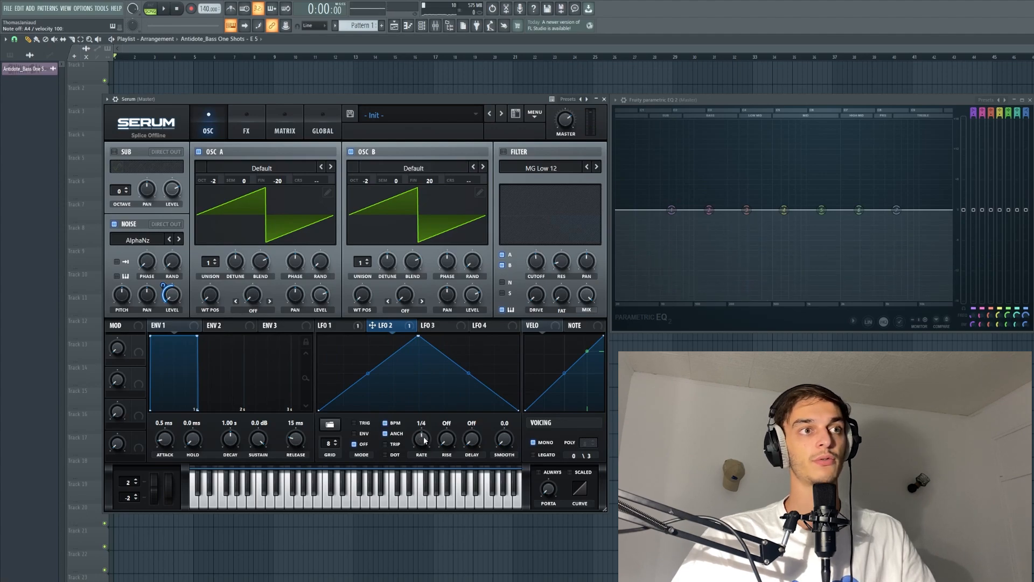
left_click_drag(421, 440, 419, 424)
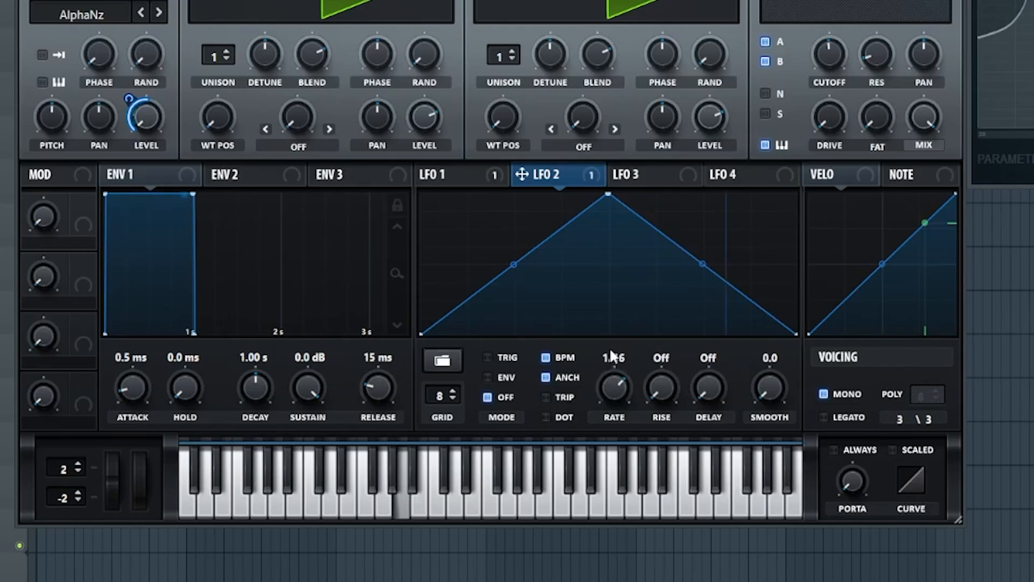
mouse_move(609, 359)
left_mouse_down()
mouse_move(608, 373)
mouse_move(609, 363)
left_mouse_up()
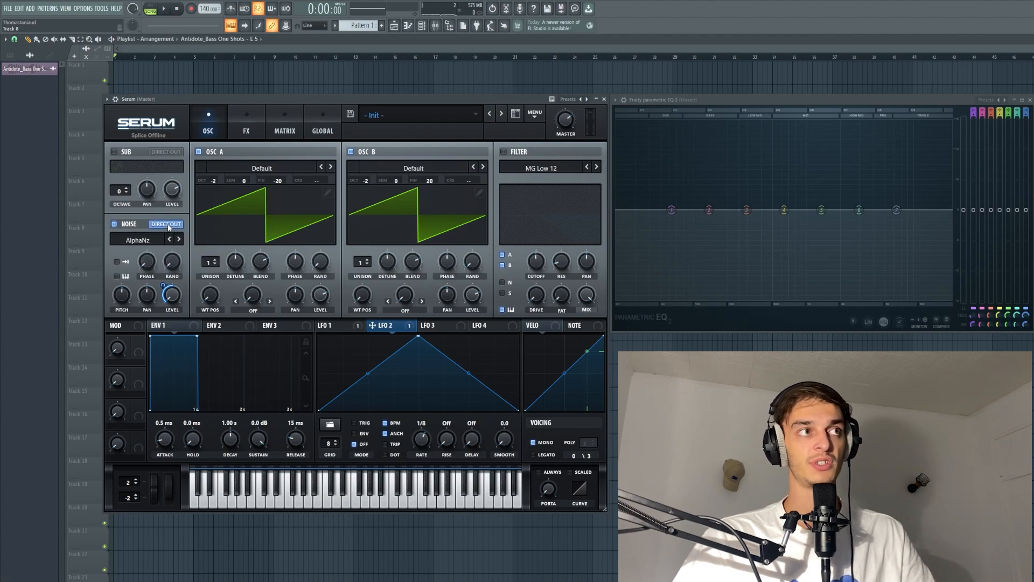
- Switch off the Noise oscillator's Direct Out, checking between the FX and OSC pages
left_click(246, 129)
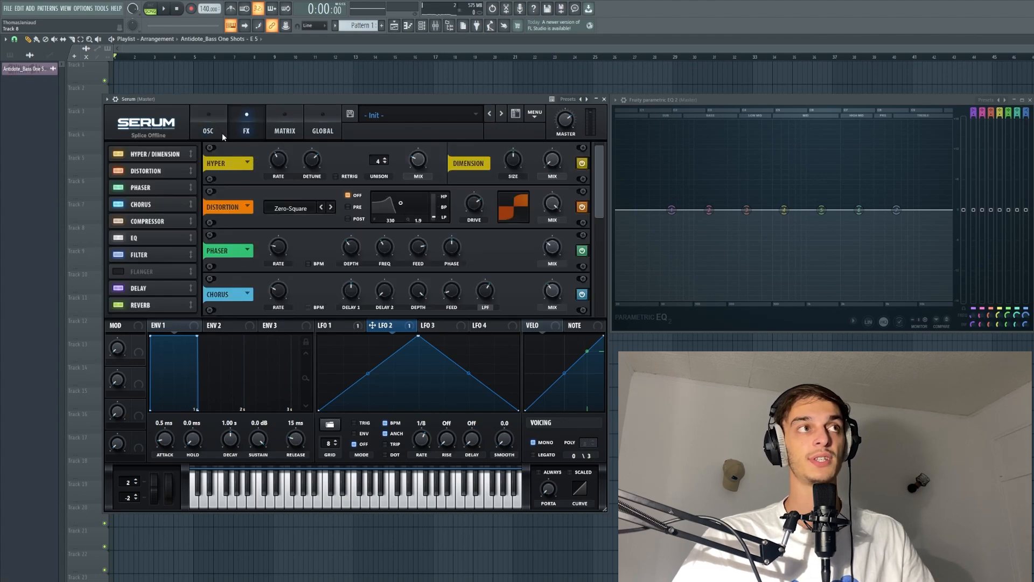
left_click(220, 133)
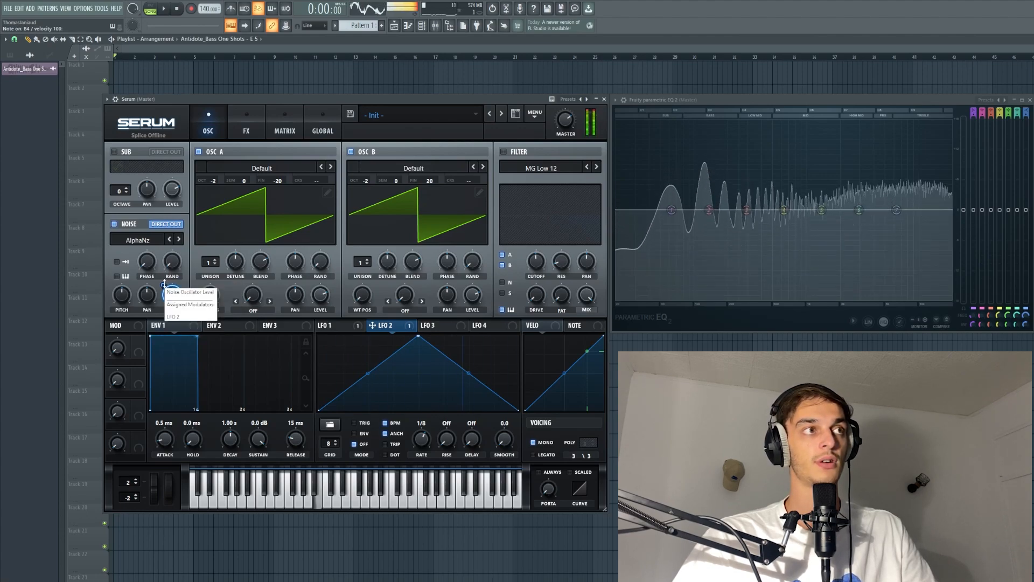
left_click(165, 224)
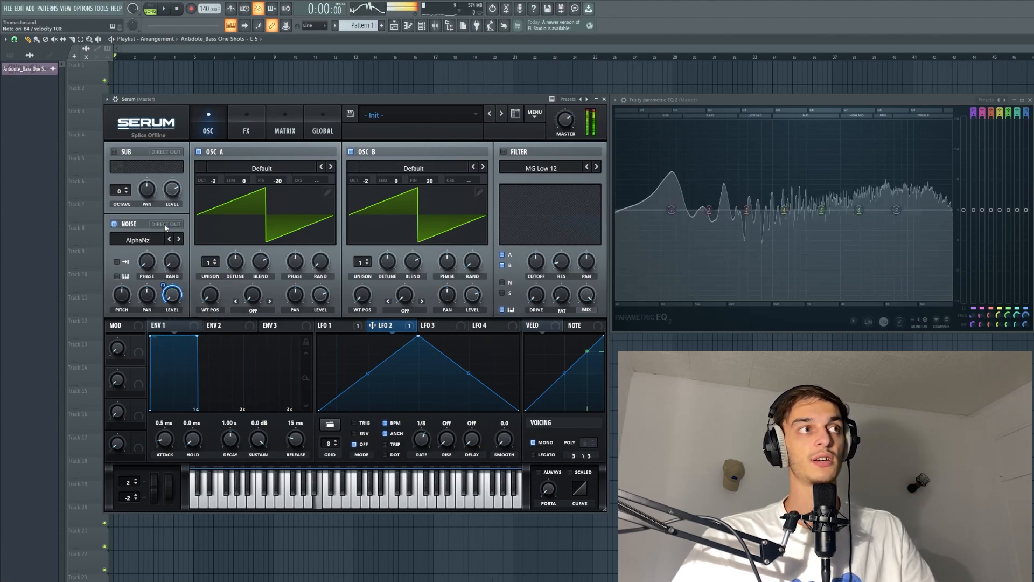
left_click(247, 123)
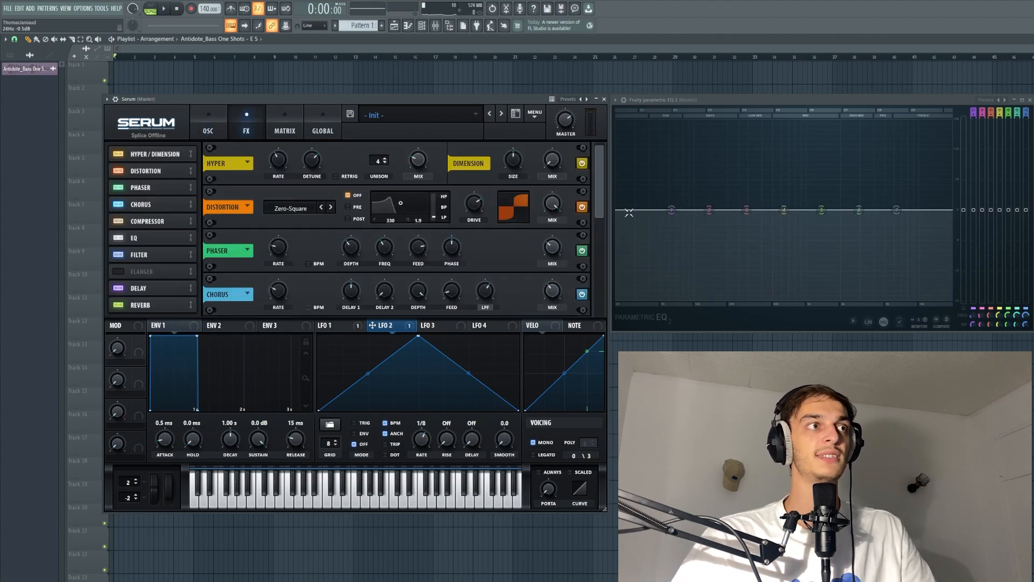
left_click(215, 127)
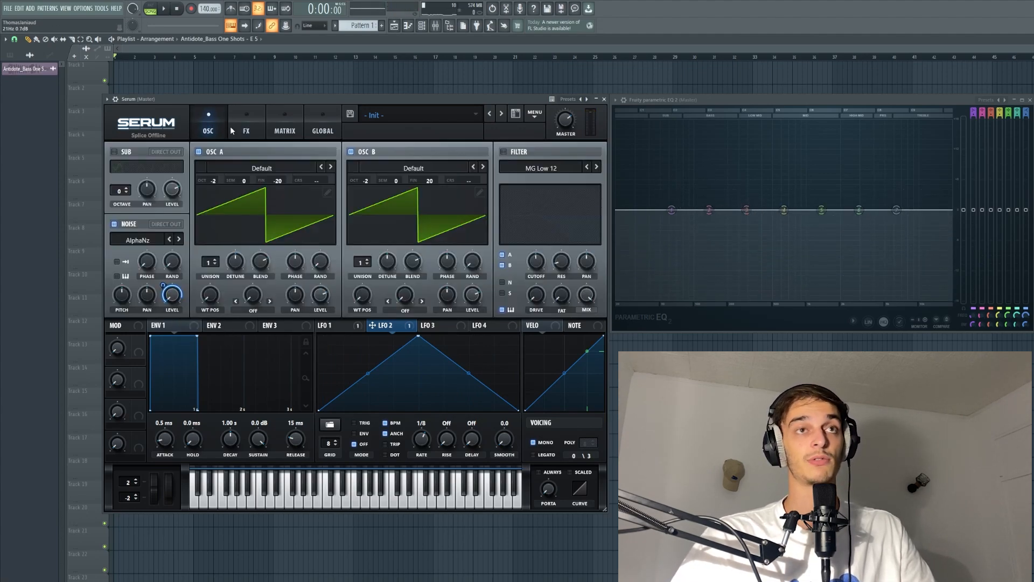